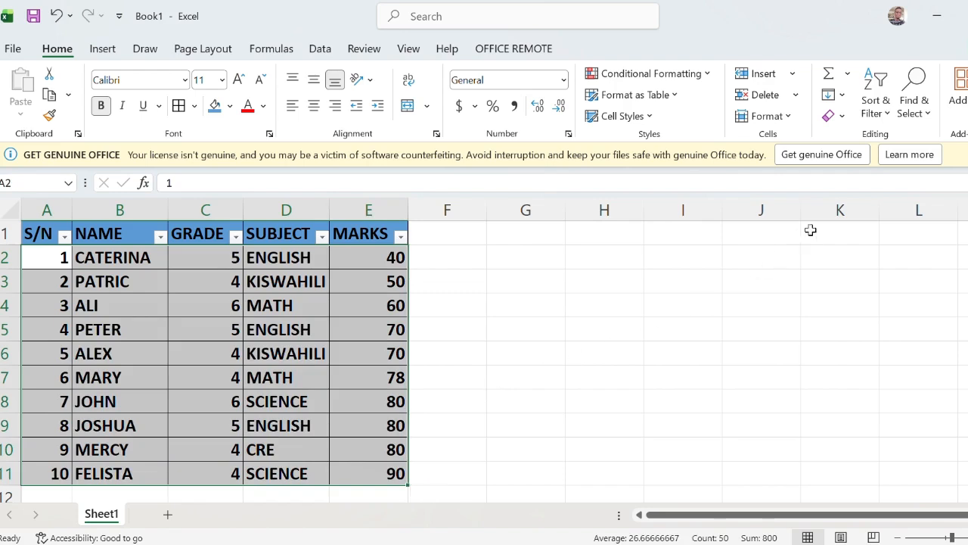
# Sort the selected rows A2:E11 by the S/N column from smallest to largest.
pyautogui.click(880, 119)
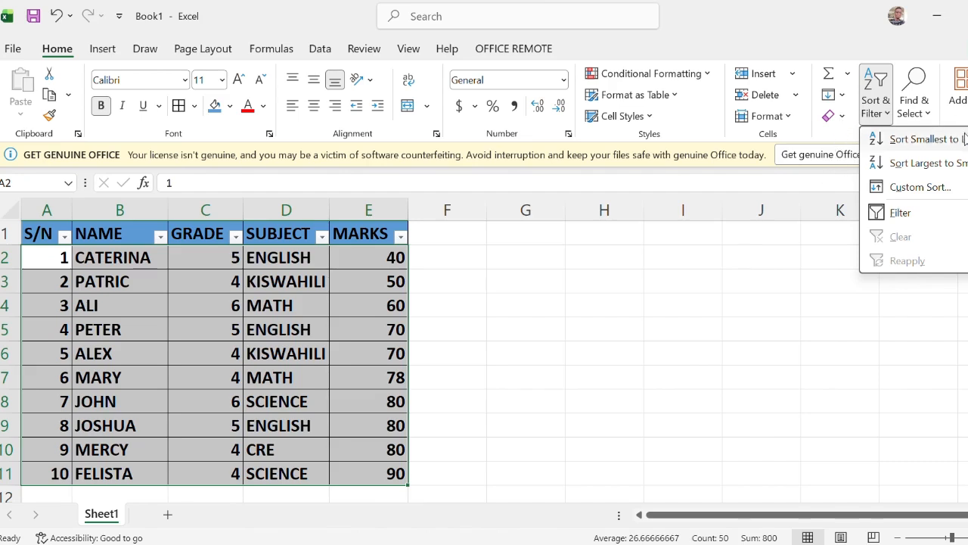
pyautogui.click(924, 139)
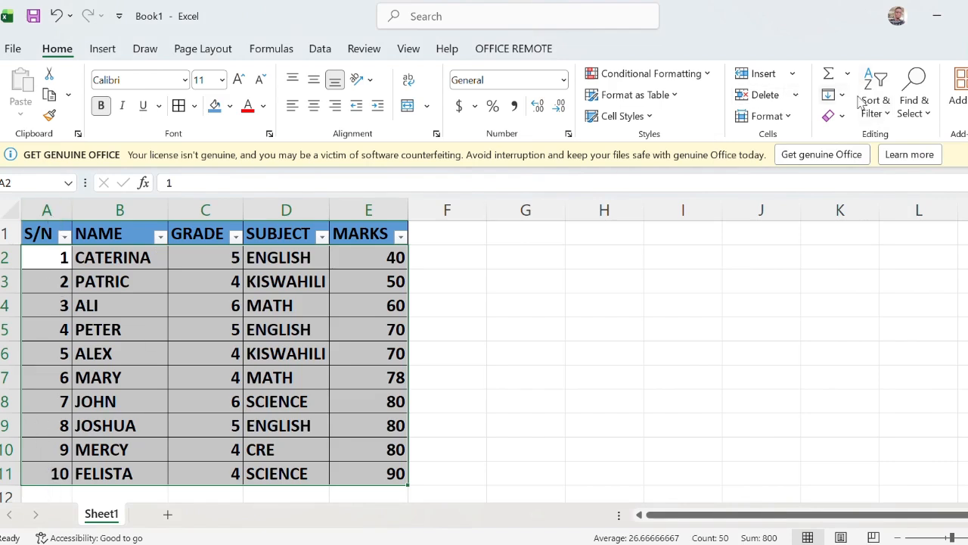
# Sort rows A2:E11 by the S/N column from largest to smallest, and undo that sort.
pyautogui.click(878, 120)
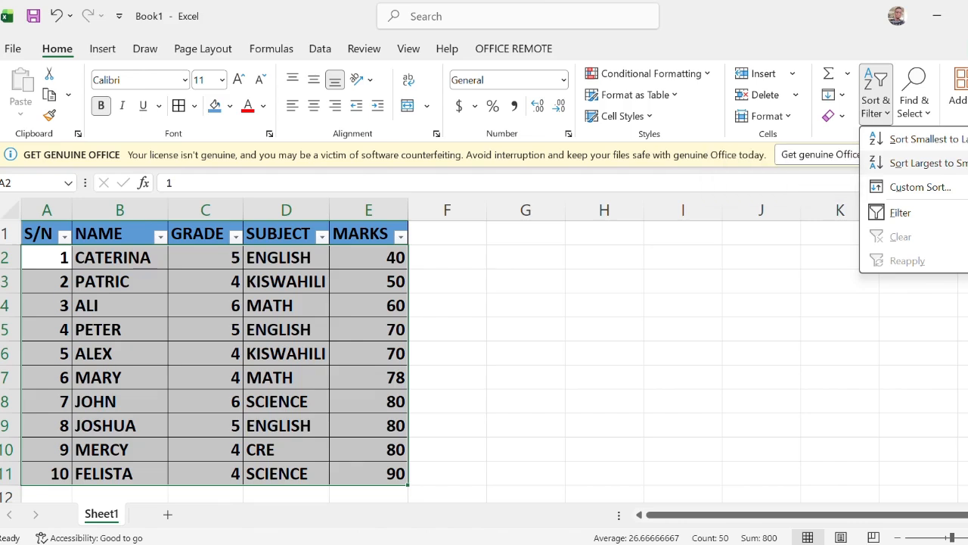
pyautogui.click(927, 163)
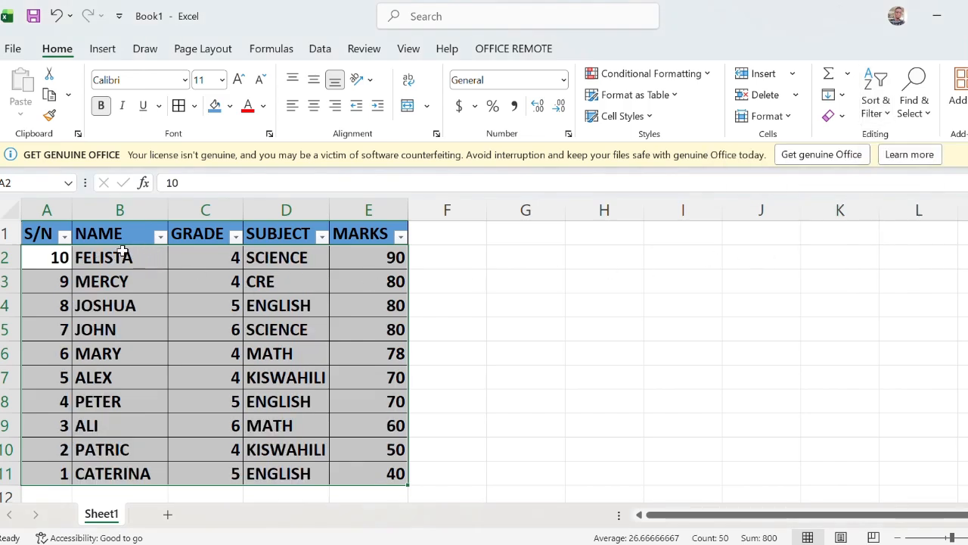
pyautogui.click(520, 263)
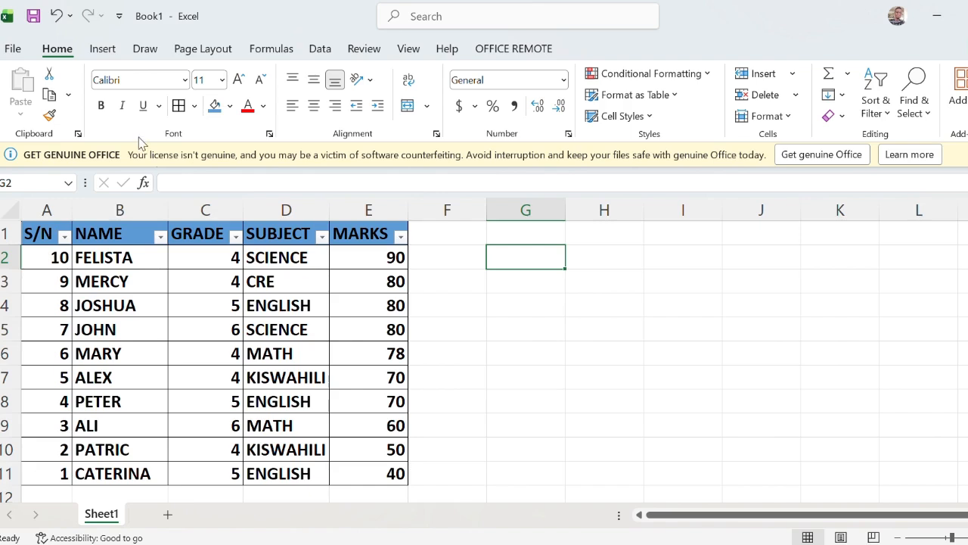
pyautogui.click(57, 17)
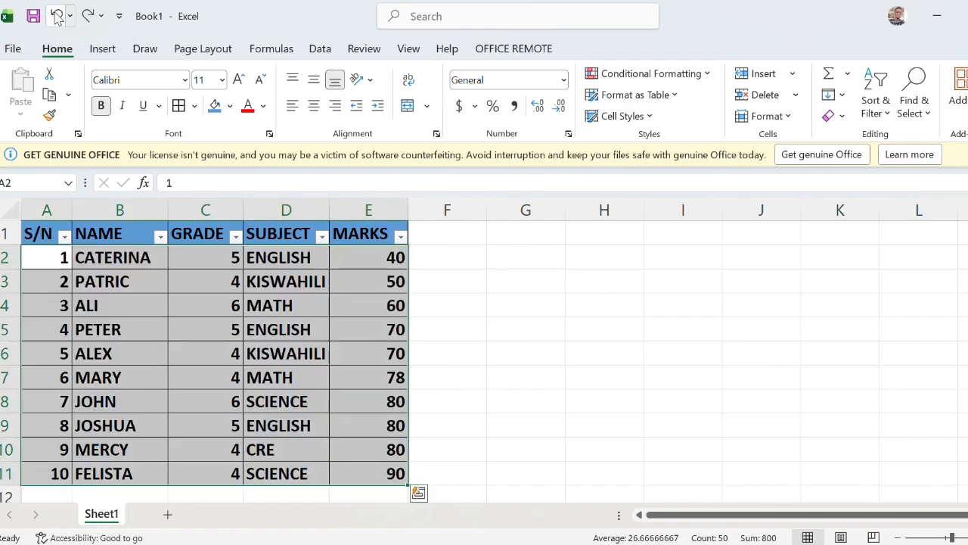
# Sort the range B2:E11 by MARKS from largest to smallest, leaving the S/N column out of the selection.
pyautogui.click(581, 299)
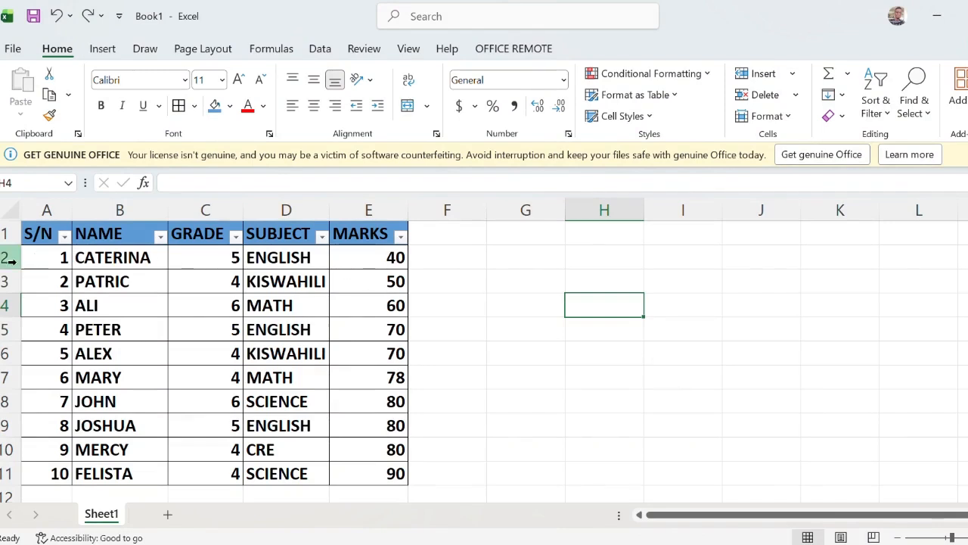
pyautogui.moveTo(34, 258)
pyautogui.mouseDown()
pyautogui.moveTo(119, 283)
pyautogui.moveTo(363, 467)
pyautogui.moveTo(125, 301)
pyautogui.moveTo(33, 255)
pyautogui.mouseUp()
pyautogui.click(379, 472)
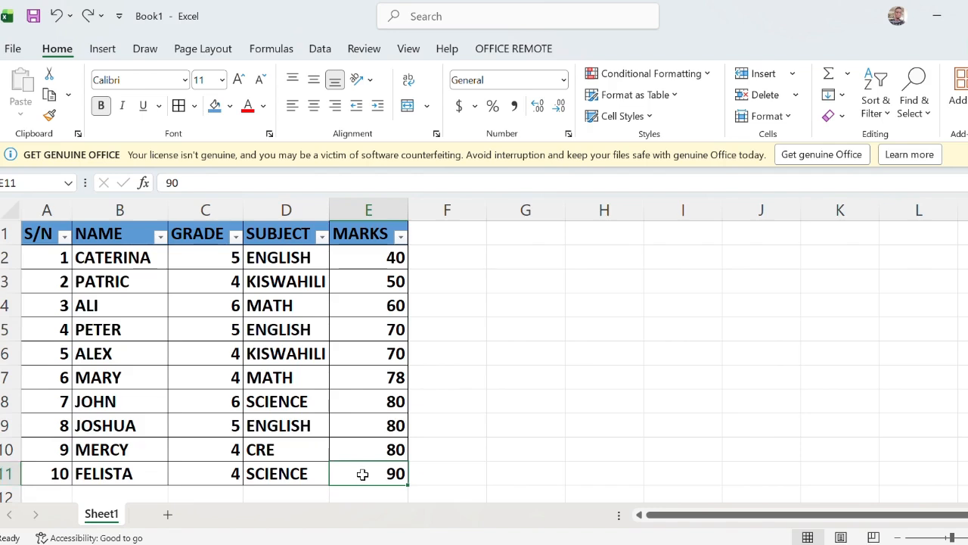
pyautogui.moveTo(363, 474); pyautogui.dragTo(114, 263)
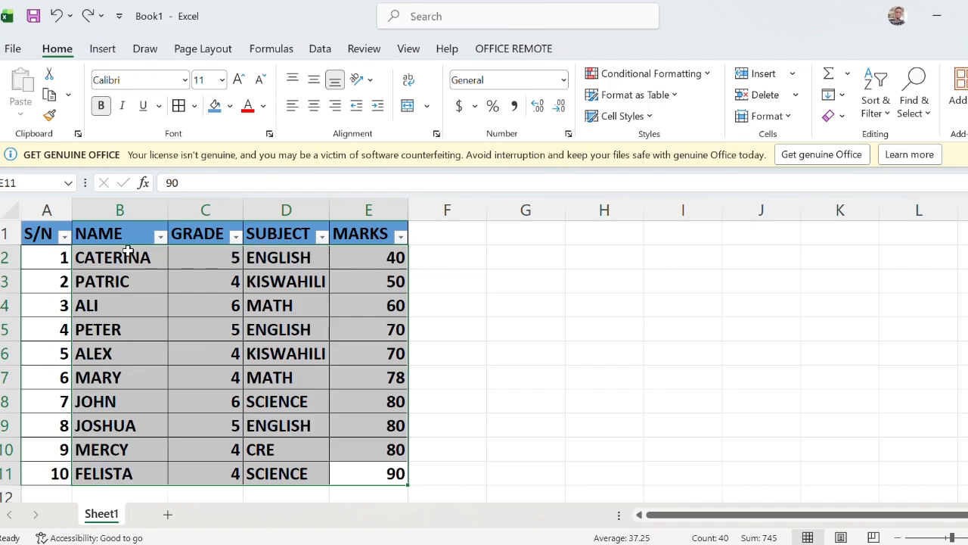
pyautogui.click(875, 111)
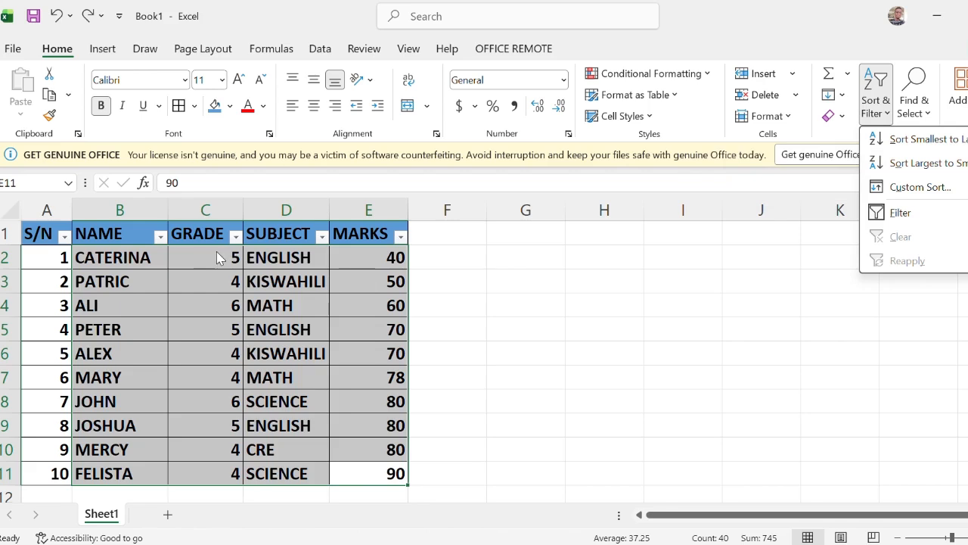
pyautogui.click(957, 165)
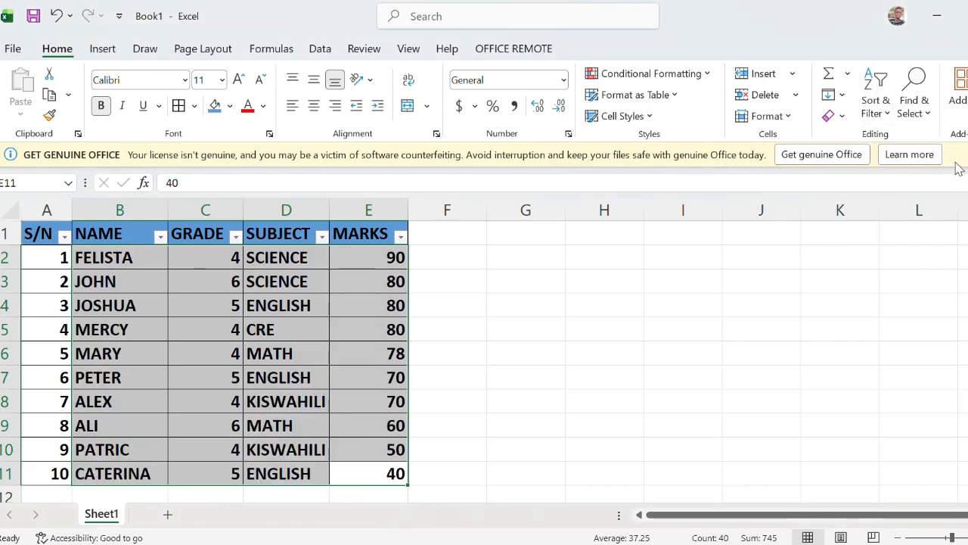
pyautogui.click(692, 324)
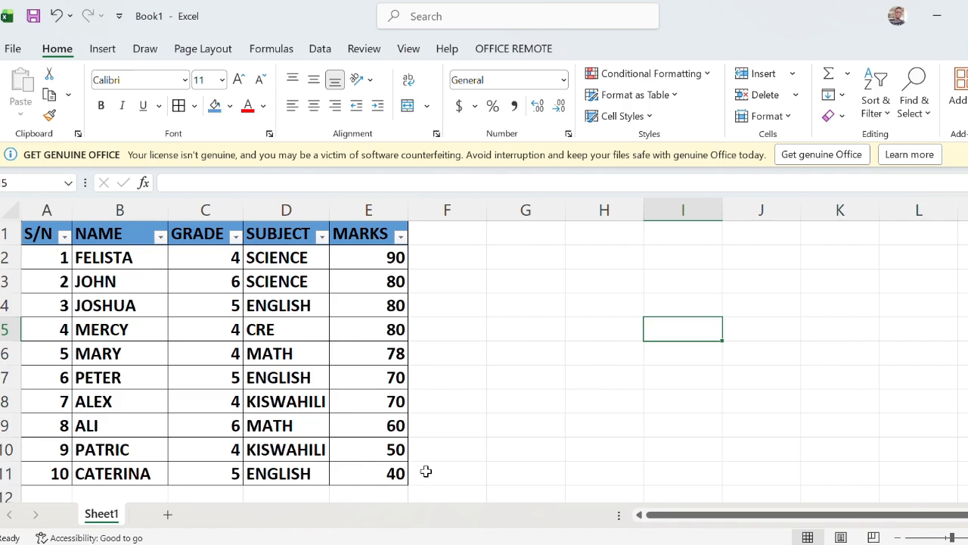
# Sort the range B2:E11 by MARKS from smallest to largest, with E11 as the active cell.
pyautogui.moveTo(374, 470); pyautogui.dragTo(145, 266)
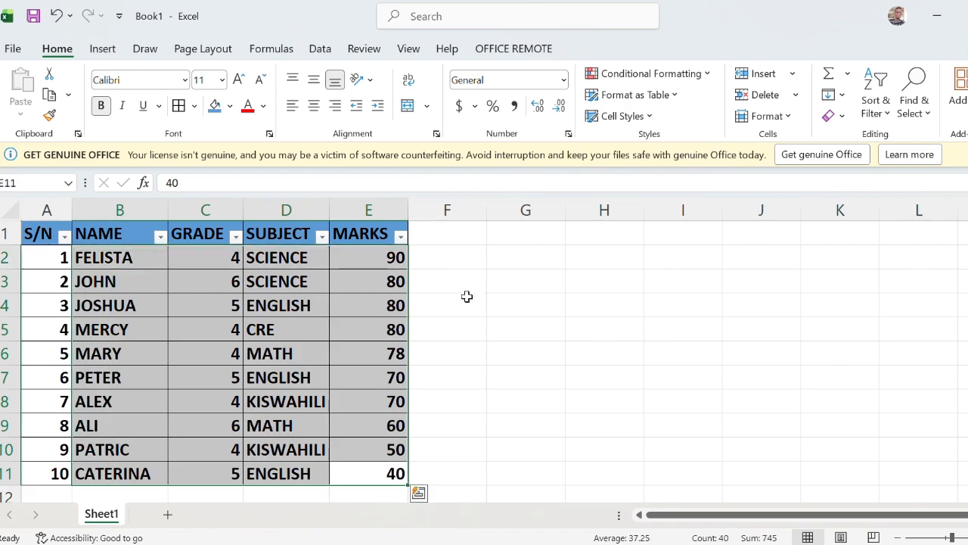
pyautogui.click(884, 113)
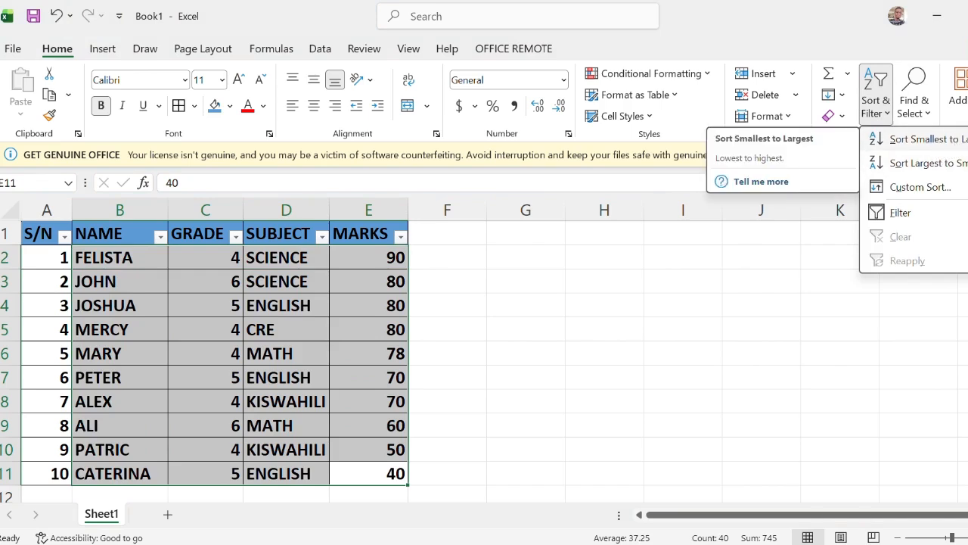
pyautogui.click(917, 138)
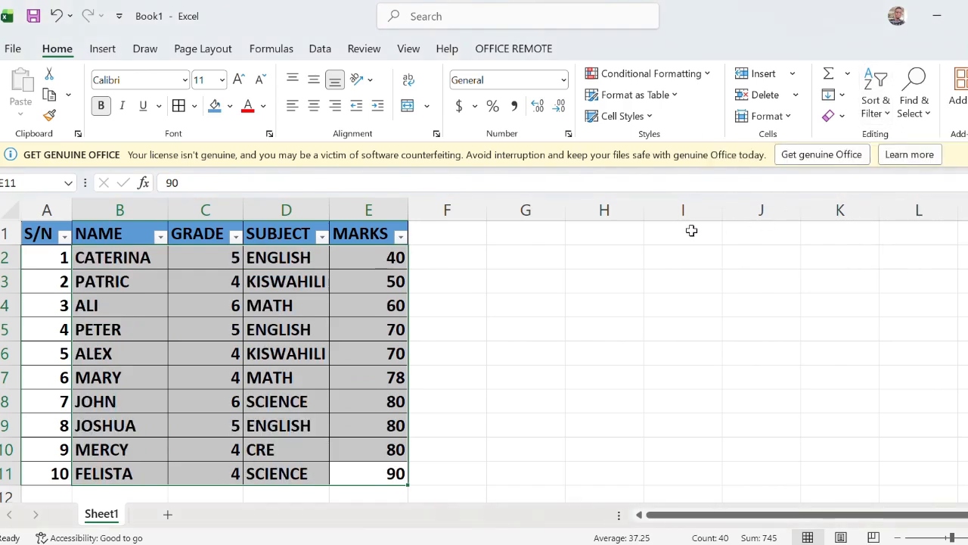
pyautogui.click(625, 273)
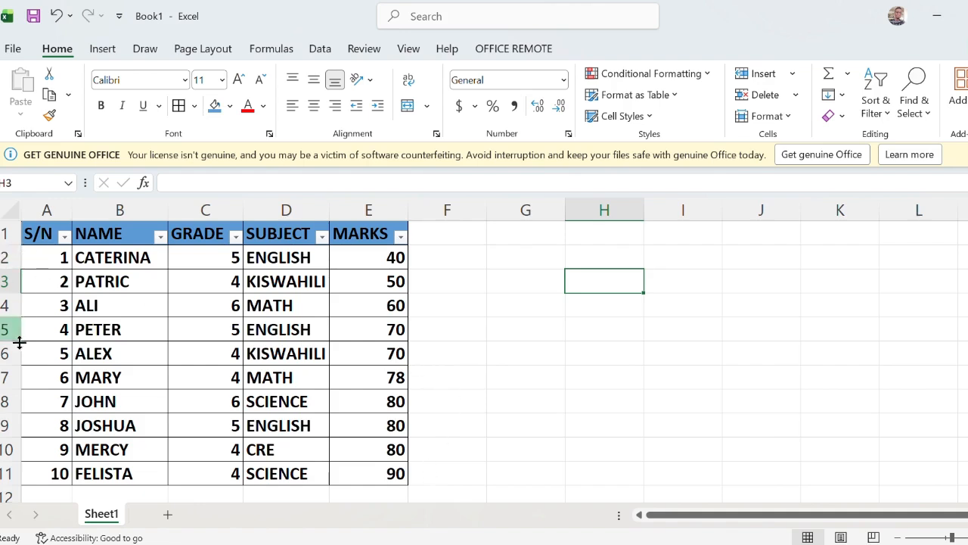
# Compare the active cell when selecting A2:E11 starting from A2 with selecting B2:E11 starting from E11.
pyautogui.moveTo(37, 255); pyautogui.dragTo(360, 464)
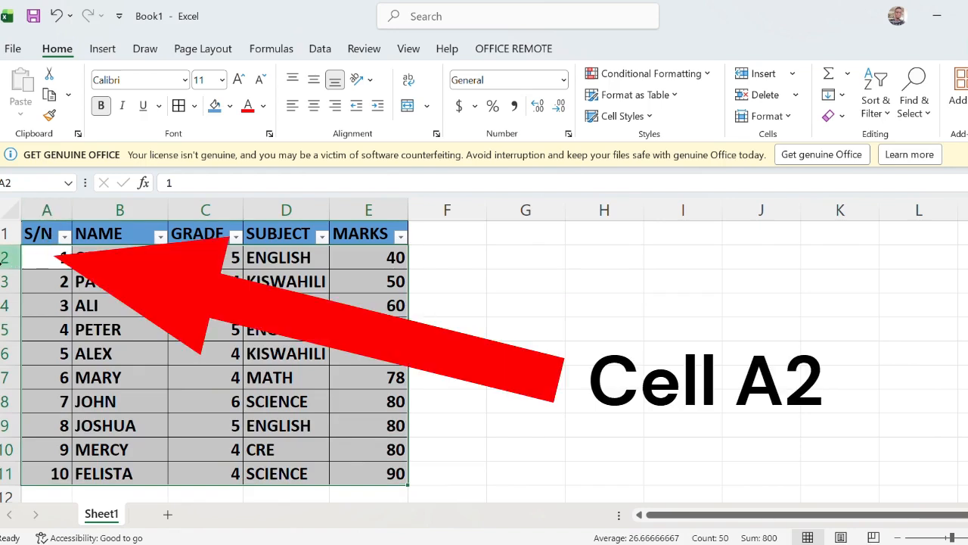
pyautogui.click(282, 448)
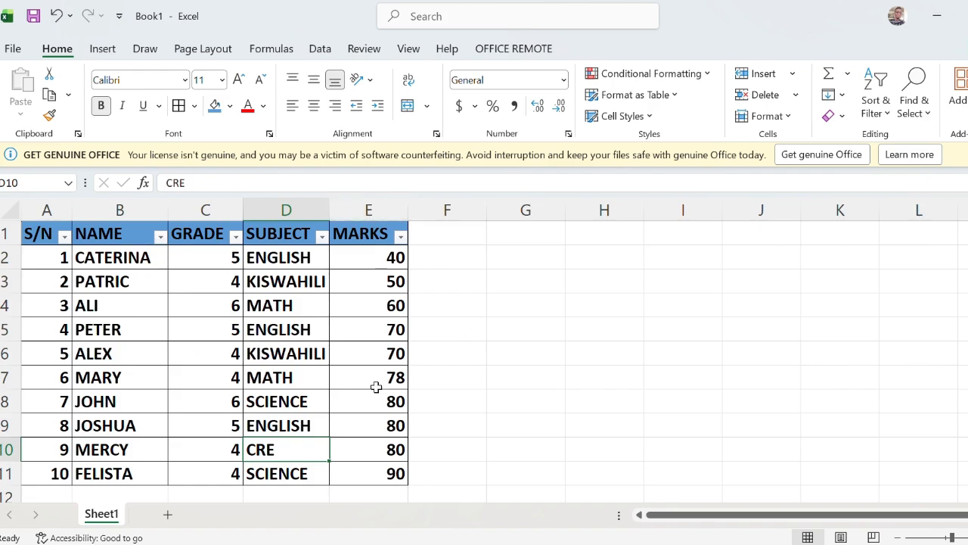
pyautogui.click(380, 474)
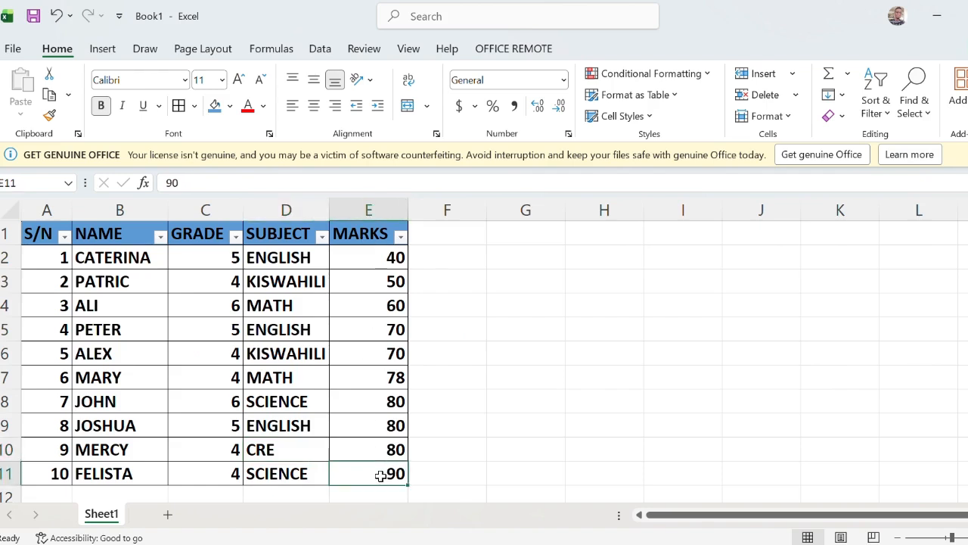
pyautogui.moveTo(380, 474); pyautogui.dragTo(155, 259)
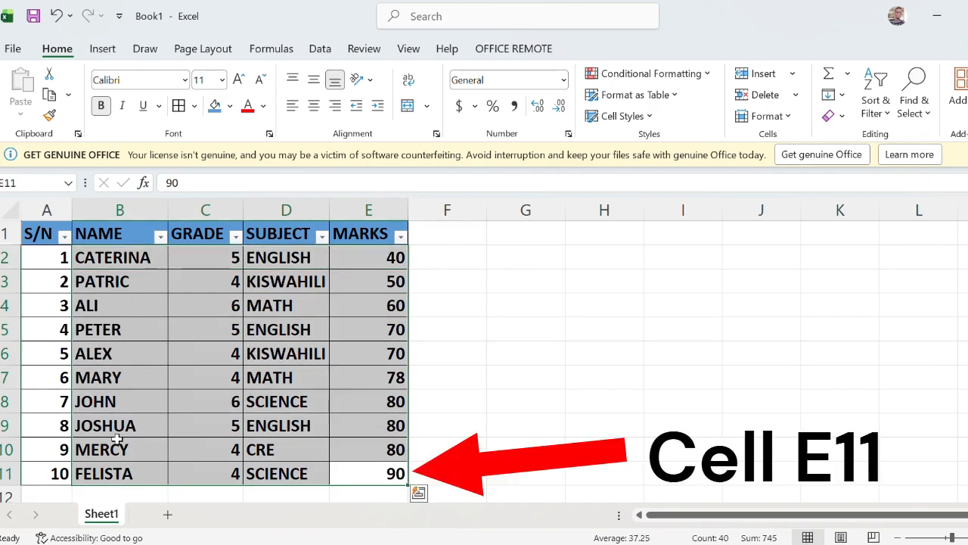
pyautogui.doubleClick(634, 358)
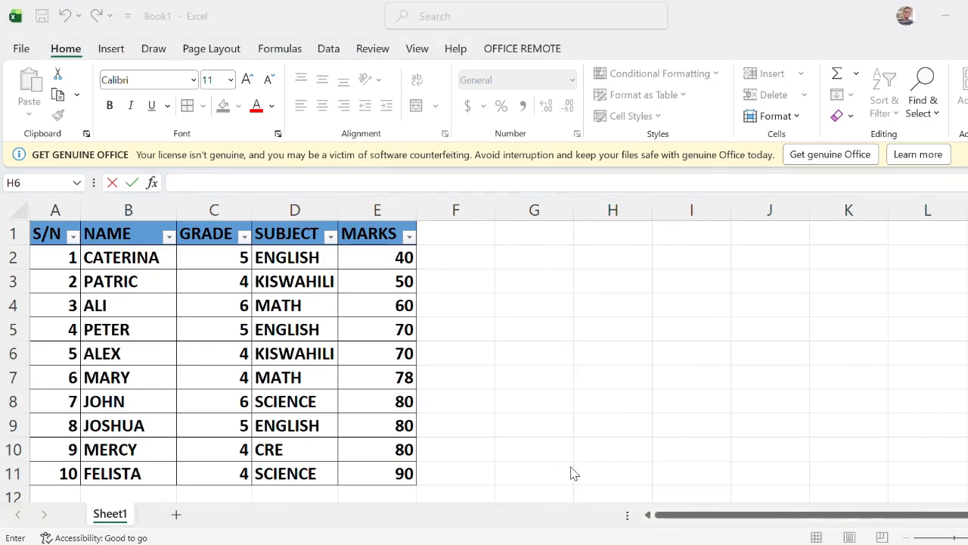
# Filter the GRADE column to show only the rows with grade 5.
pyautogui.moveTo(645, 544)
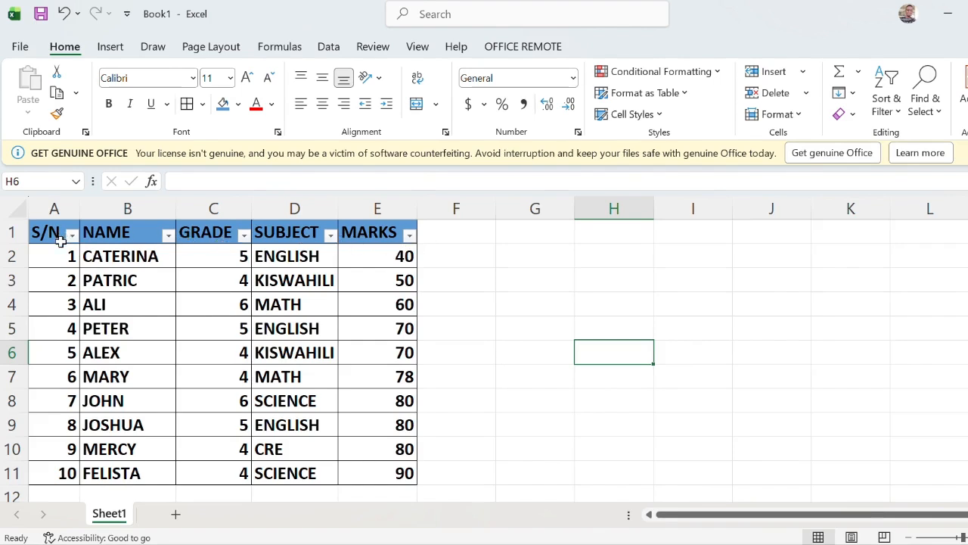
pyautogui.click(244, 235)
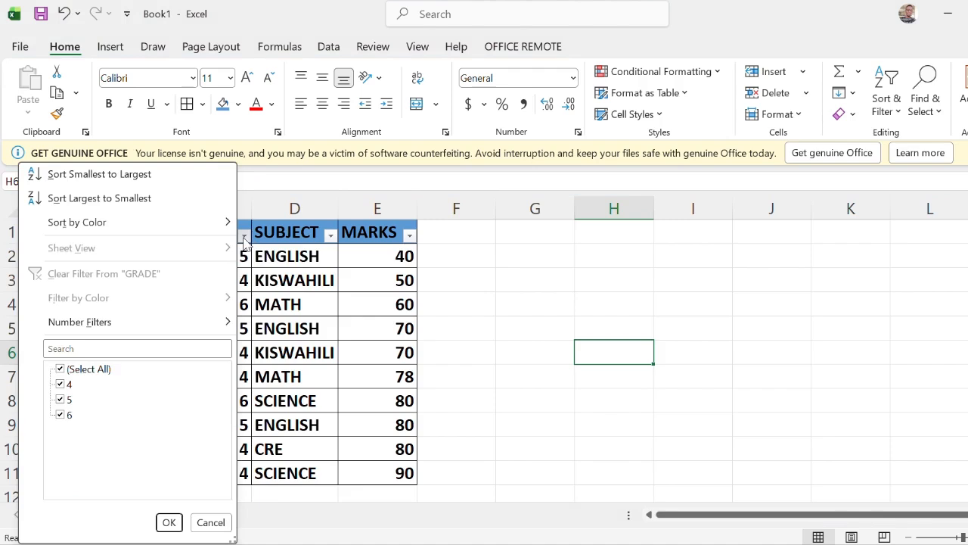
pyautogui.click(62, 368)
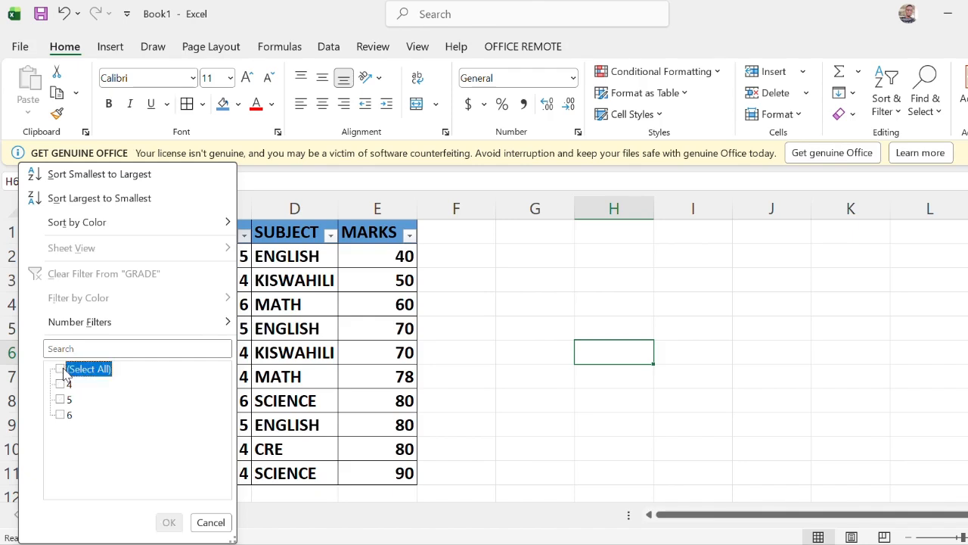
pyautogui.click(60, 384)
pyautogui.click(61, 399)
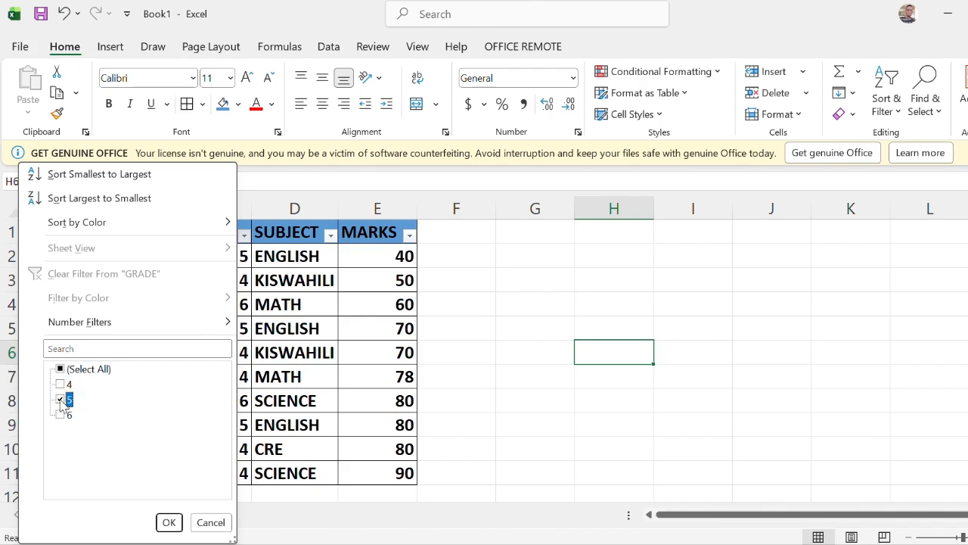
pyautogui.click(169, 522)
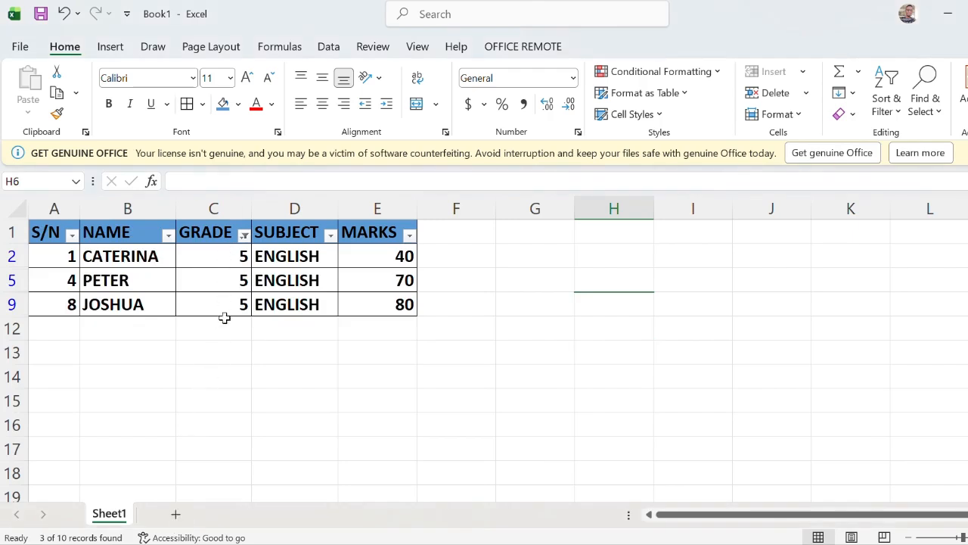
# Change the GRADE column filter to show only the rows with grade 4.
pyautogui.click(244, 236)
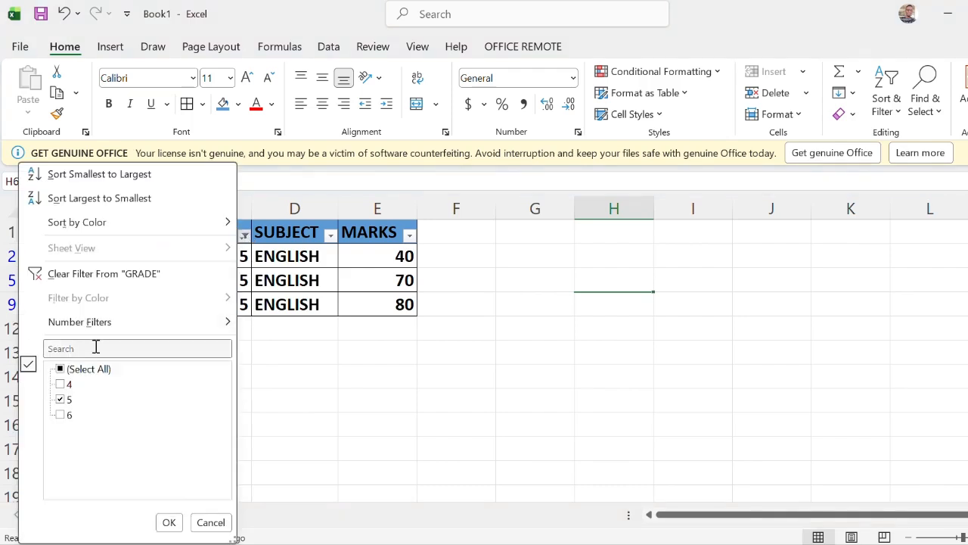
pyautogui.click(61, 370)
pyautogui.click(60, 369)
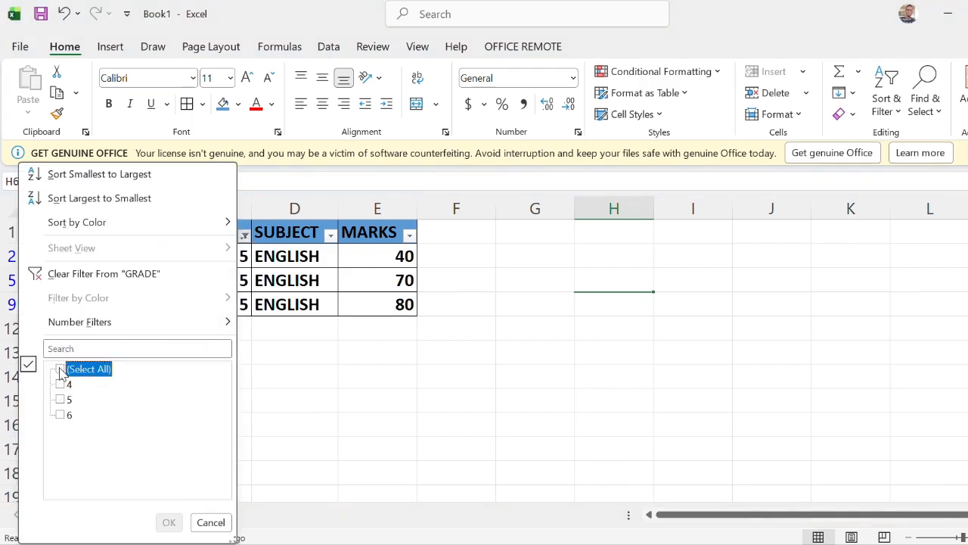
pyautogui.click(68, 386)
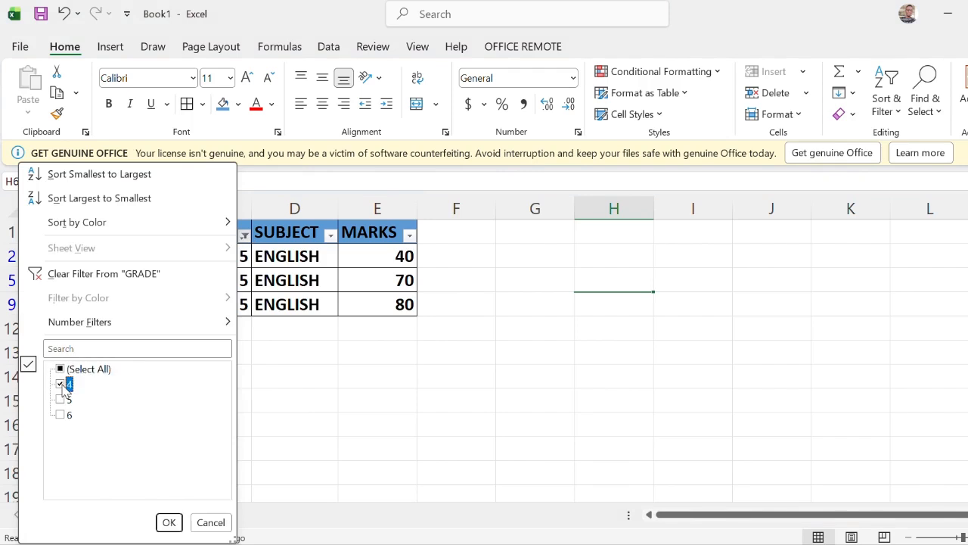
pyautogui.click(169, 522)
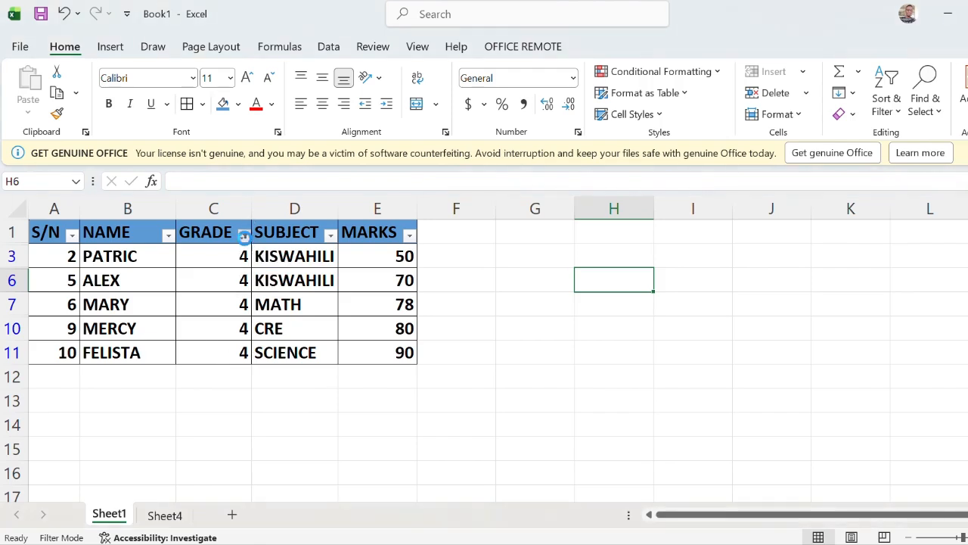
# Change the GRADE column filter to show only the rows with grade 6.
pyautogui.click(244, 236)
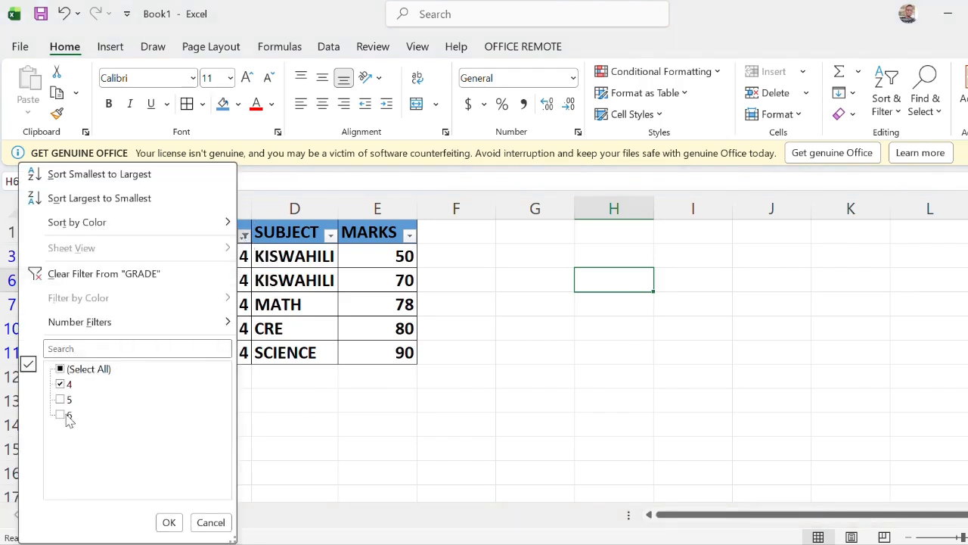
pyautogui.click(62, 369)
pyautogui.click(61, 369)
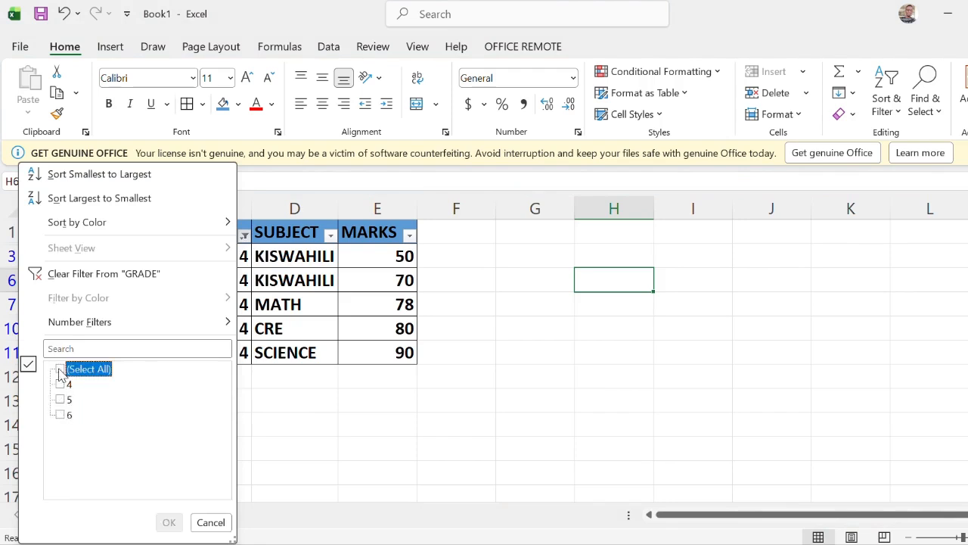
pyautogui.click(60, 414)
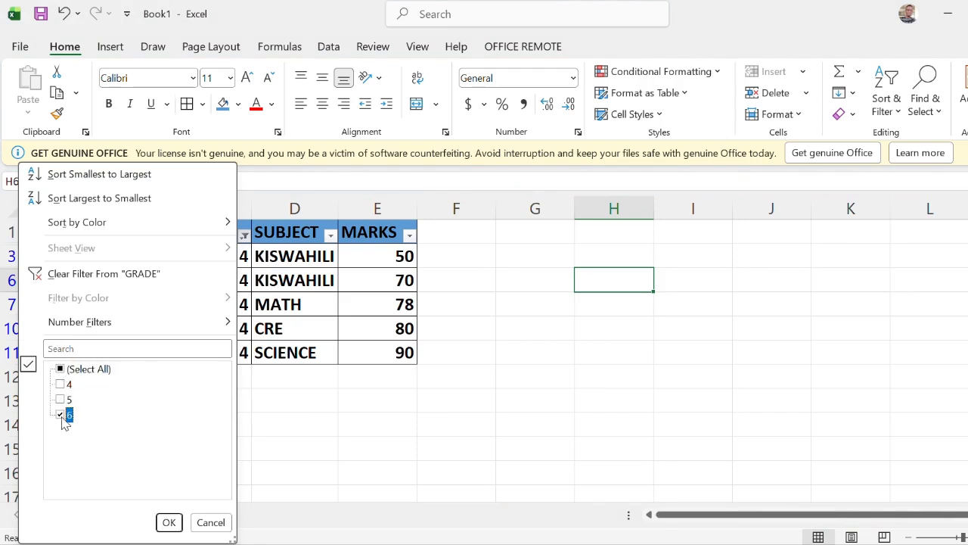
pyautogui.click(168, 522)
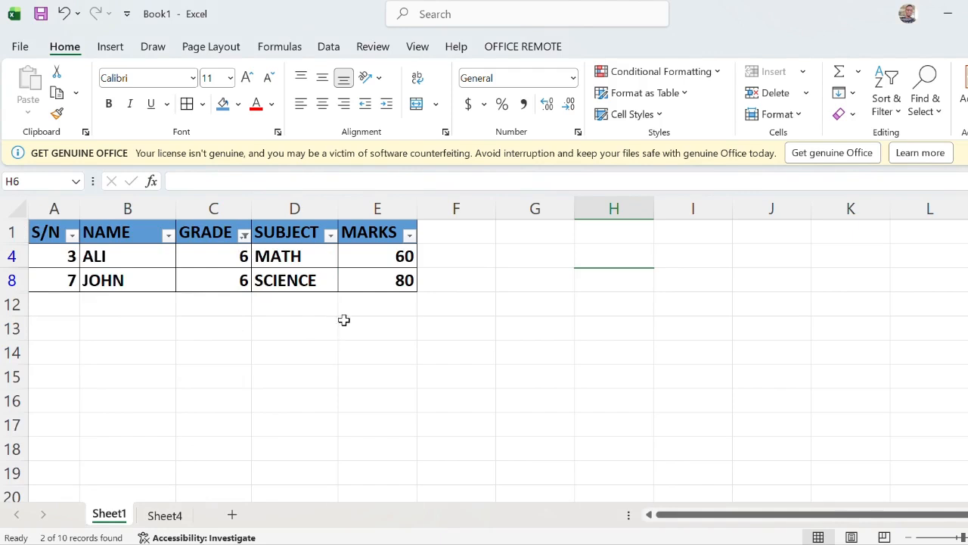
# Reset the GRADE column filter to show the rows of all grades.
pyautogui.click(244, 236)
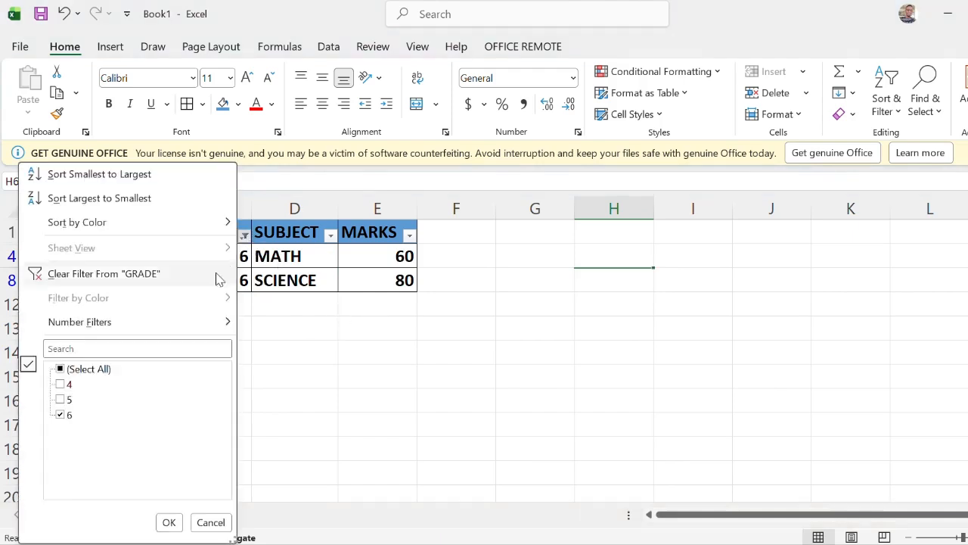
pyautogui.click(62, 370)
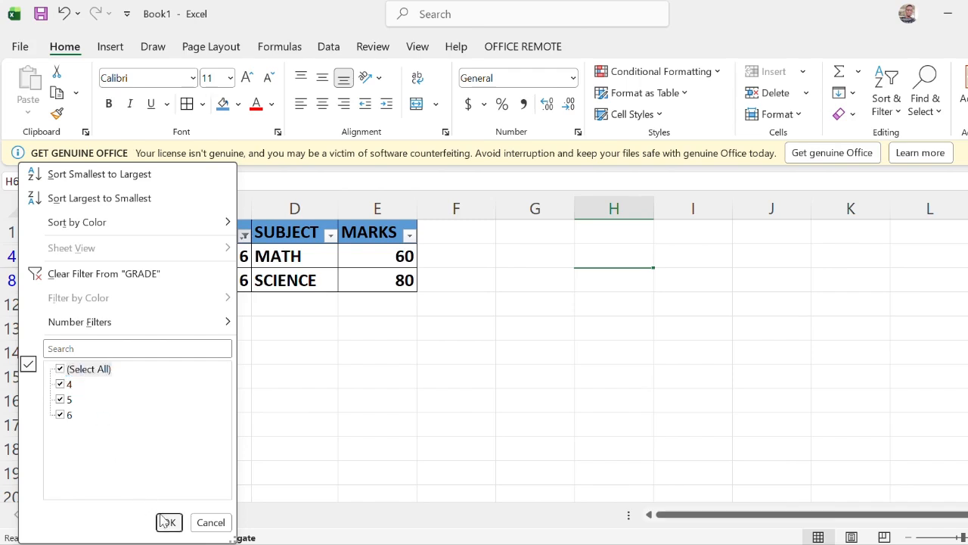
pyautogui.click(168, 522)
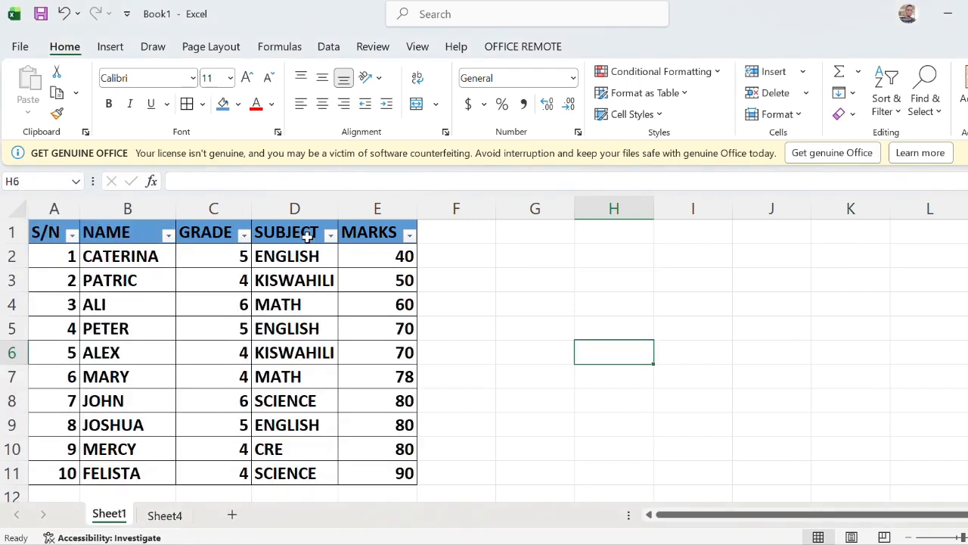
# Filter the SUBJECT column to show only the MATH rows.
pyautogui.click(330, 237)
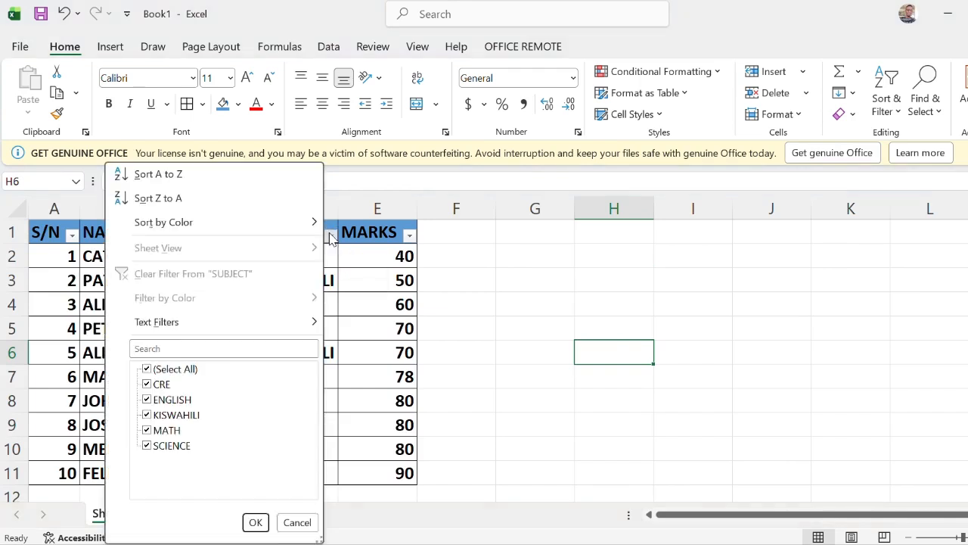
pyautogui.click(146, 370)
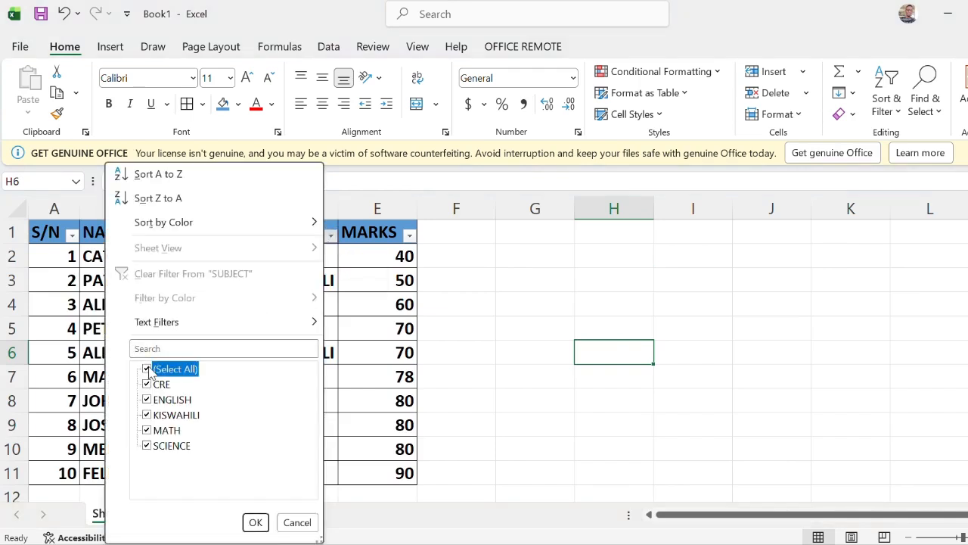
pyautogui.click(147, 430)
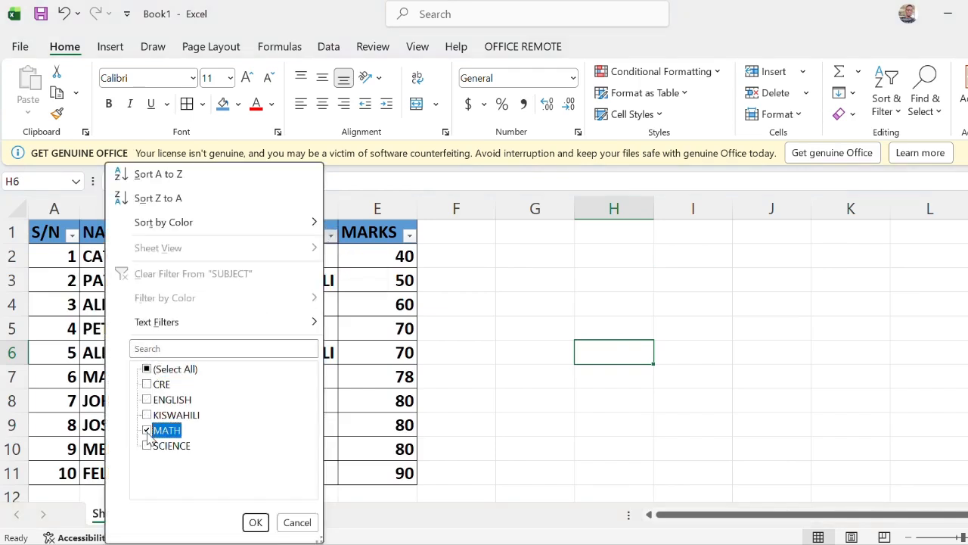
pyautogui.click(255, 522)
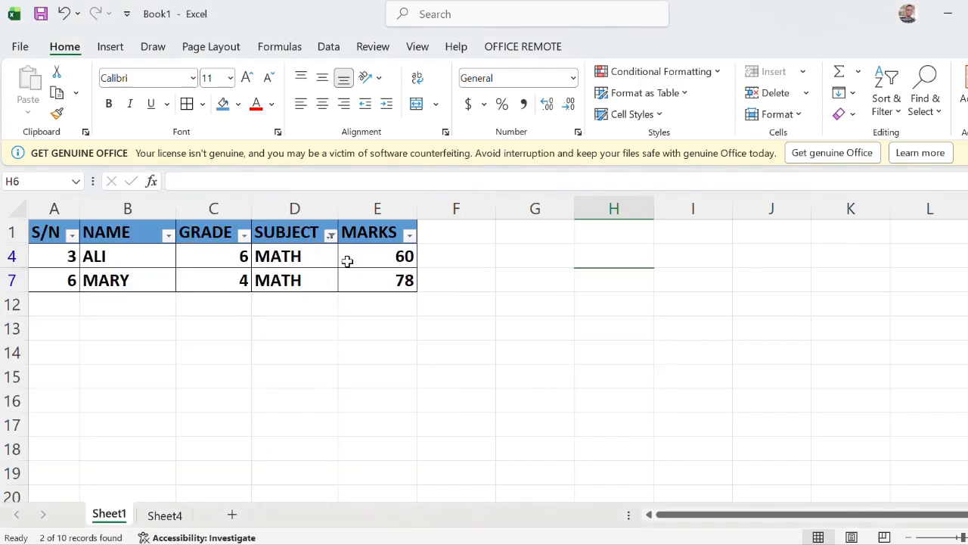
# Add ENGLISH to the SUBJECT column filter so both MATH and ENGLISH rows are shown.
pyautogui.click(330, 236)
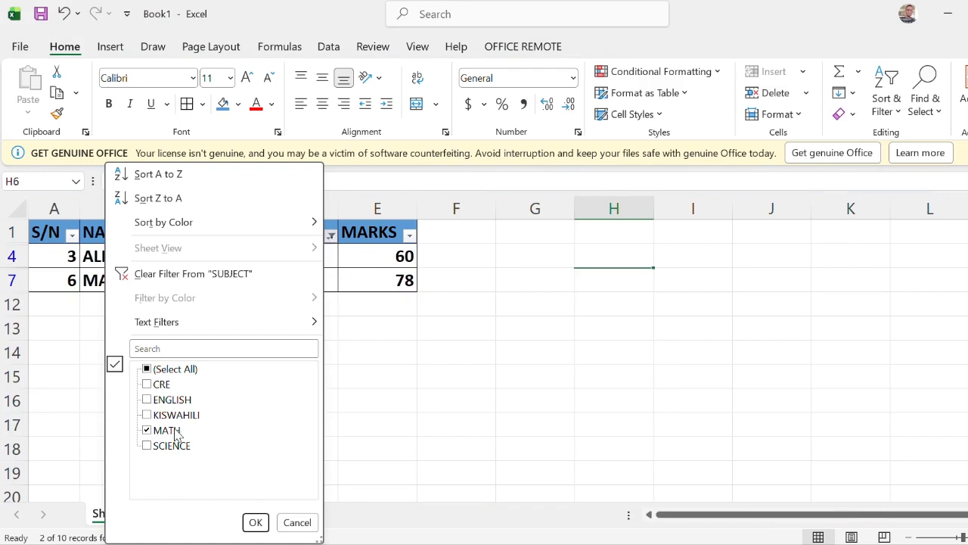
pyautogui.click(148, 399)
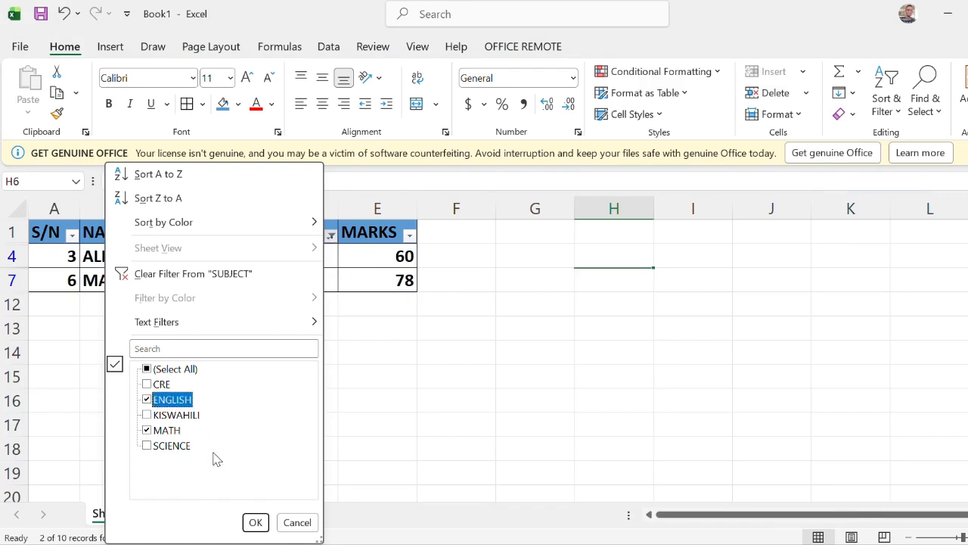
pyautogui.click(255, 522)
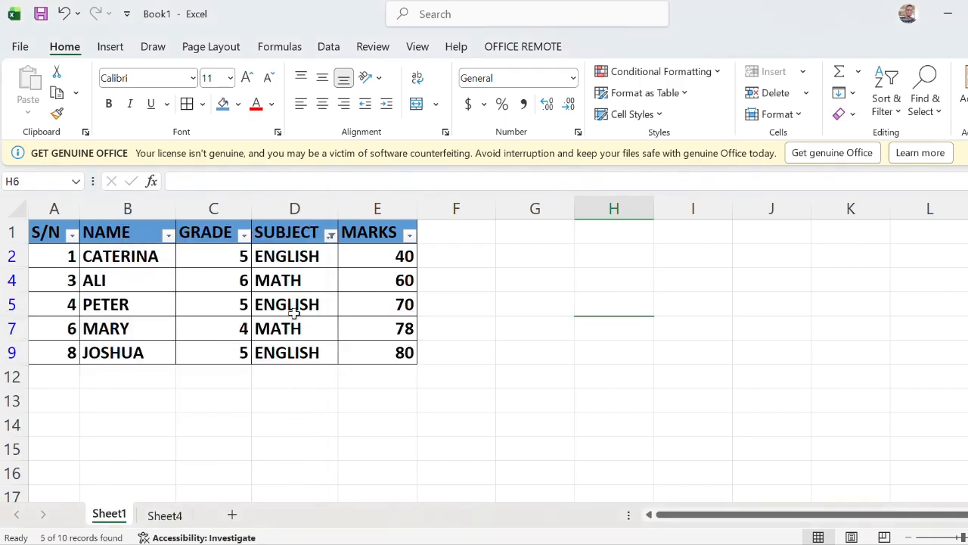
# Change the SUBJECT column filter to show only the KISWAHILI rows.
pyautogui.click(330, 236)
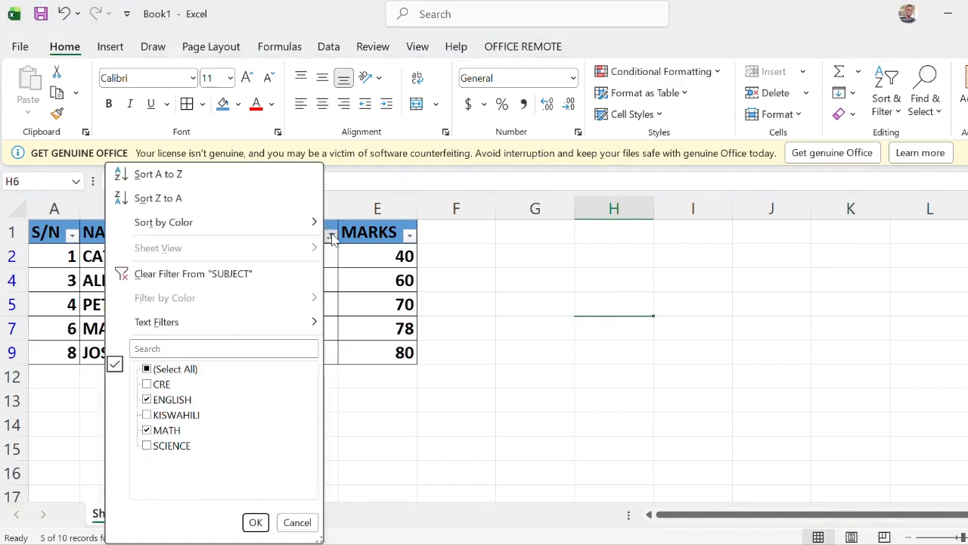
pyautogui.click(157, 370)
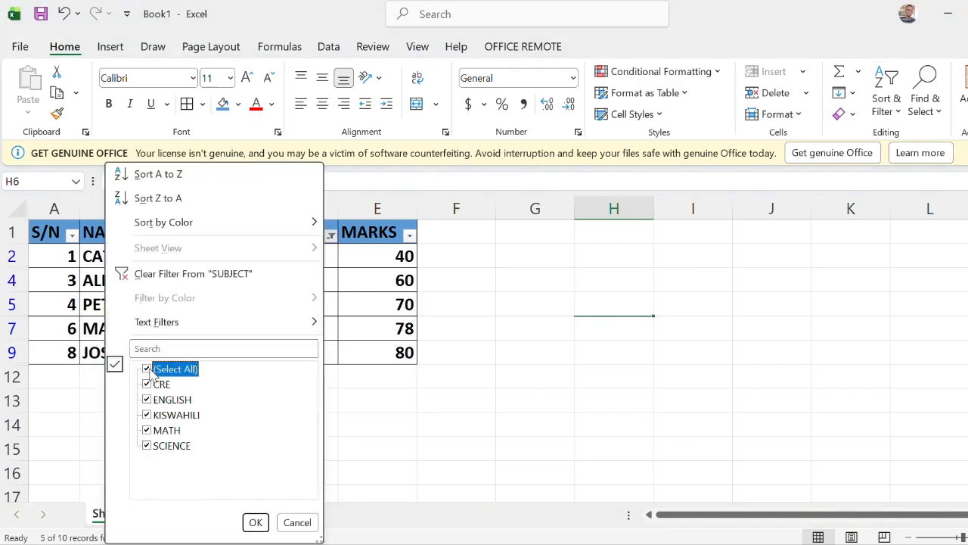
pyautogui.click(151, 371)
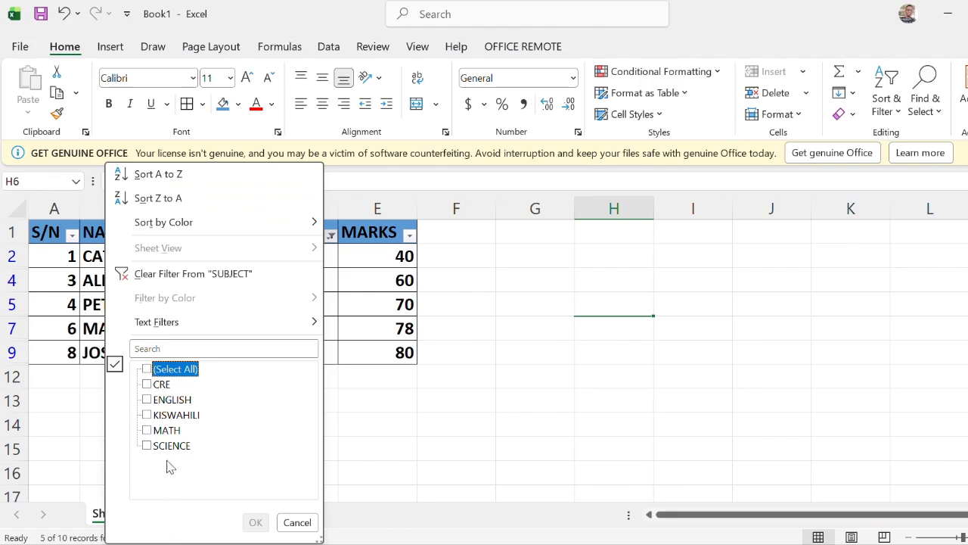
pyautogui.click(148, 417)
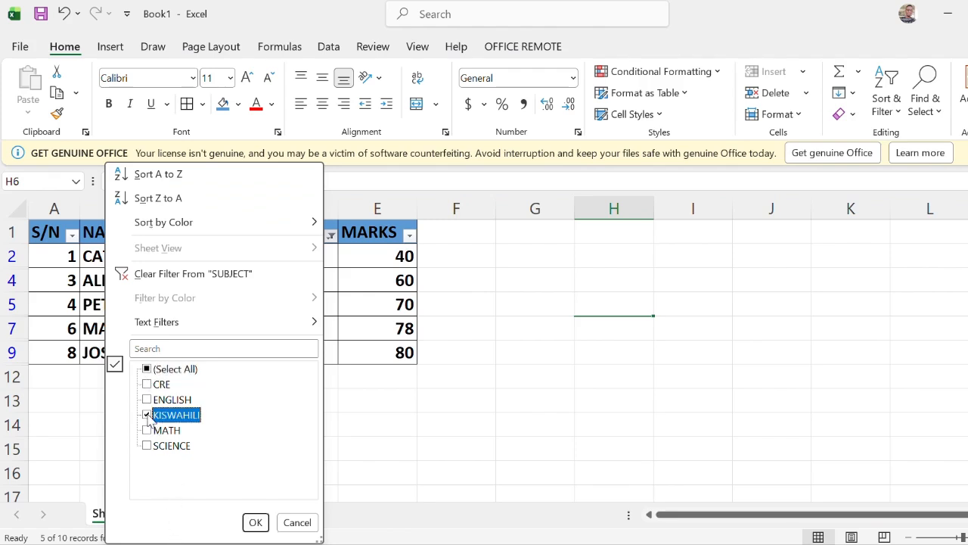
pyautogui.click(255, 522)
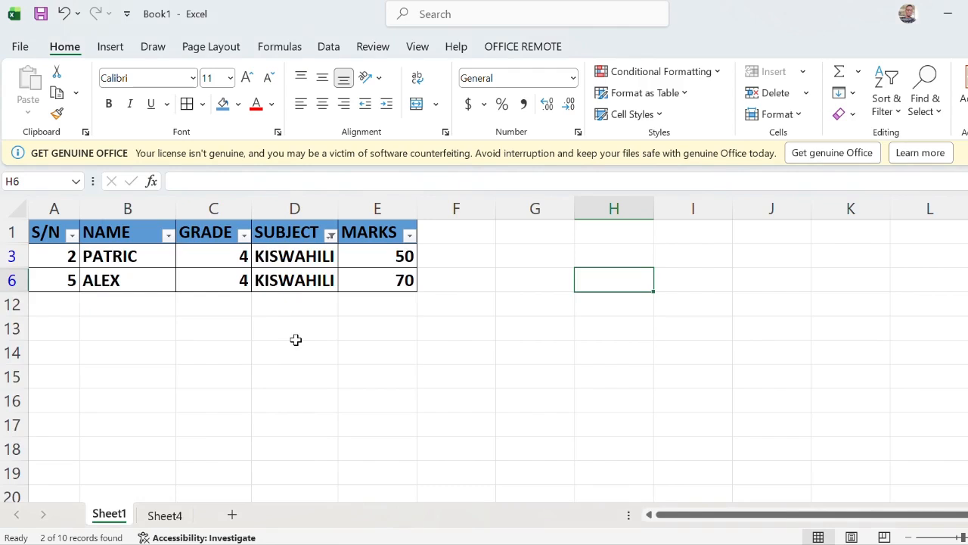
# Reset the SUBJECT column filter to show the rows of all subjects.
pyautogui.click(330, 236)
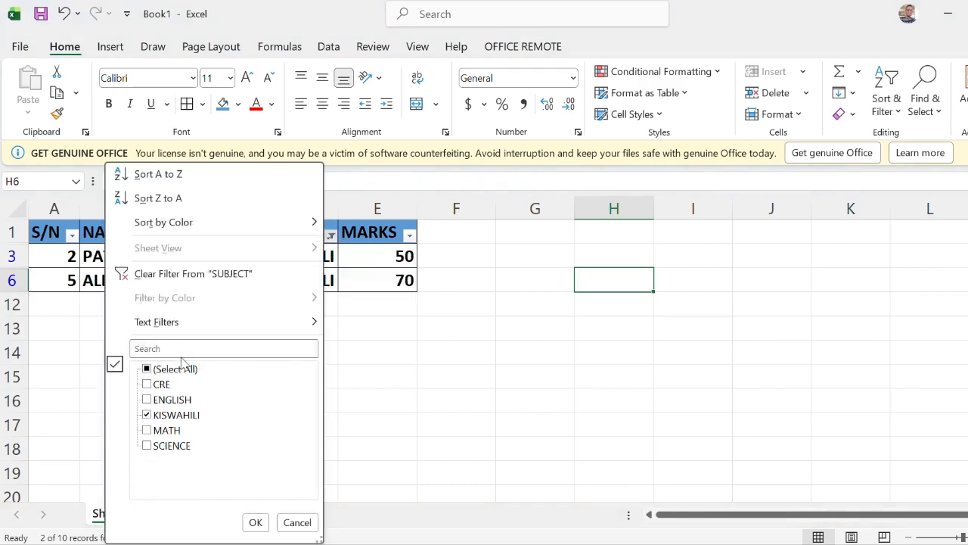
pyautogui.click(149, 370)
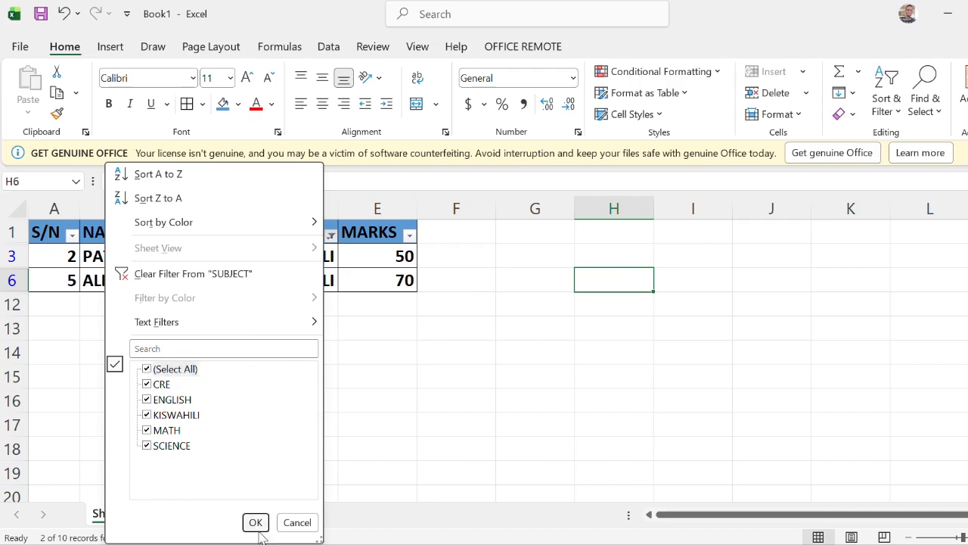
pyautogui.click(255, 522)
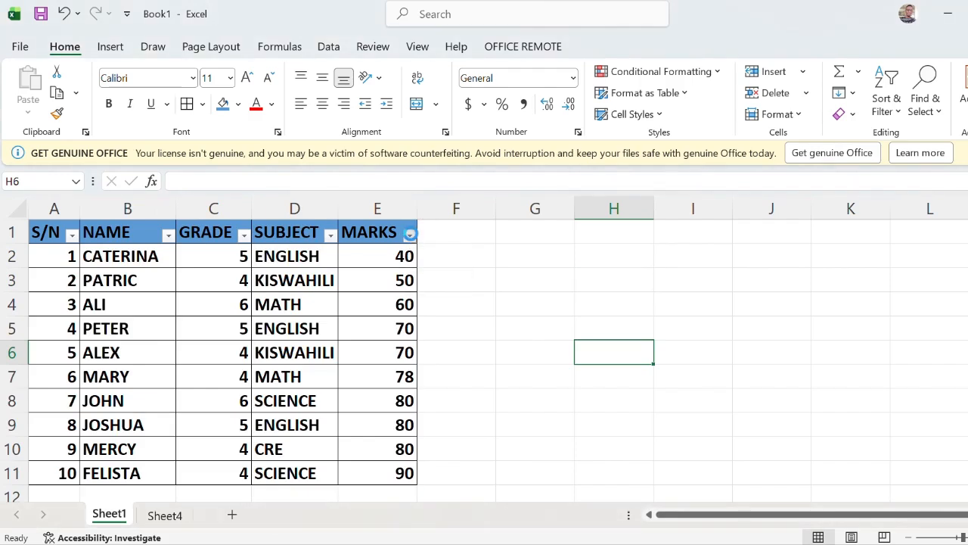
# Filter the MARKS column to show only the rows with 80 marks.
pyautogui.click(410, 237)
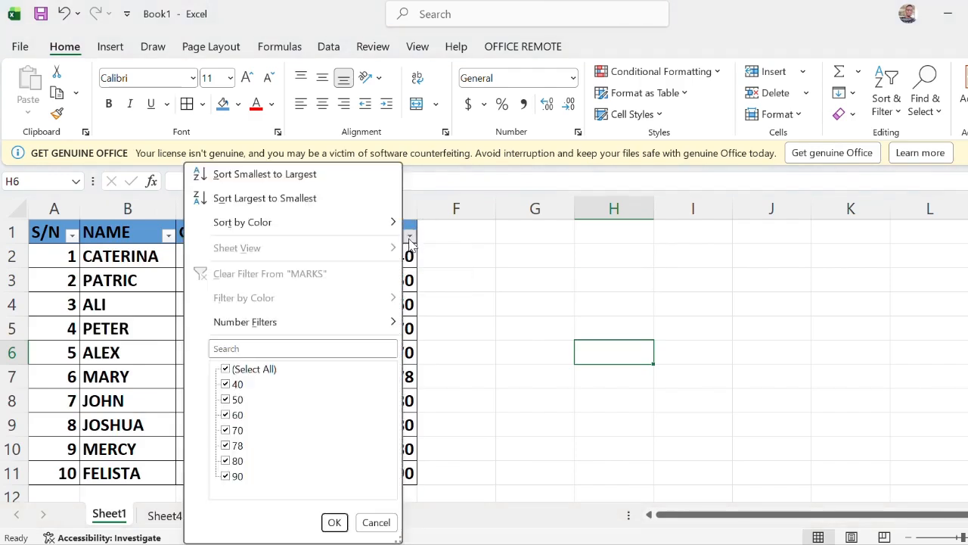
pyautogui.click(225, 369)
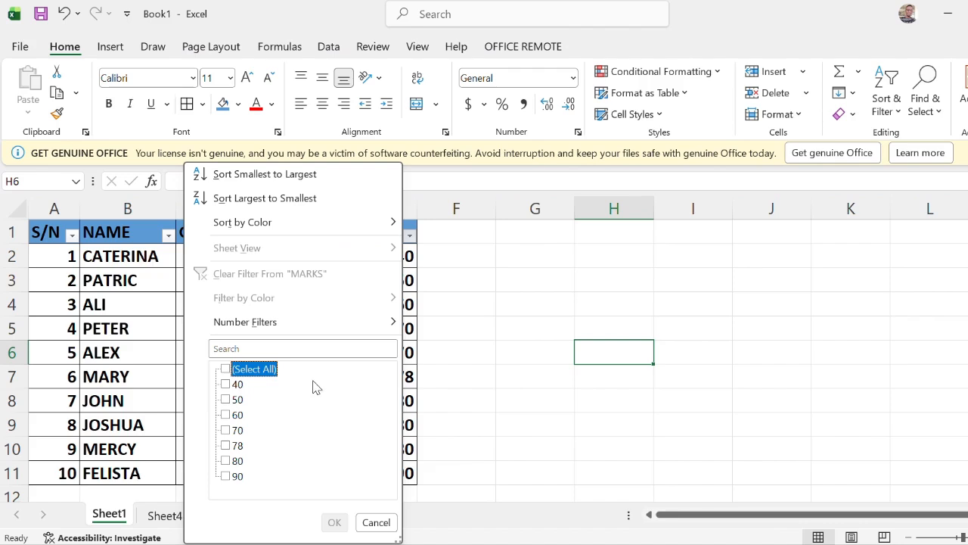
pyautogui.click(231, 461)
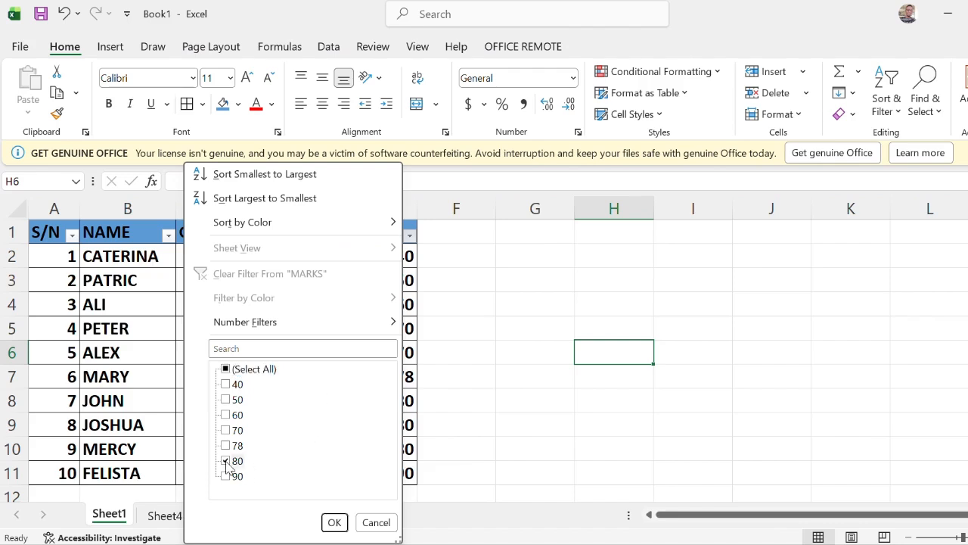
pyautogui.click(333, 522)
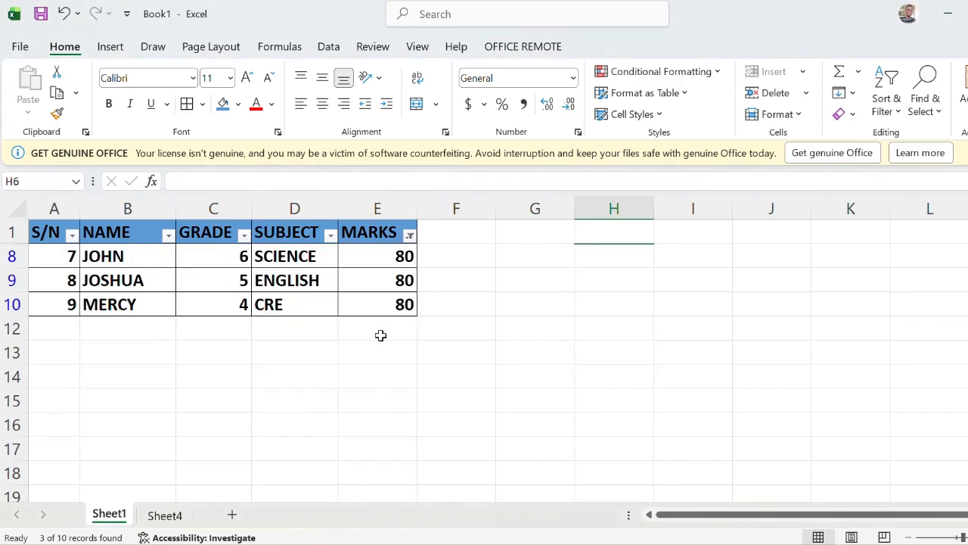
# Reset the MARKS column filter to show the rows with any marks.
pyautogui.click(409, 235)
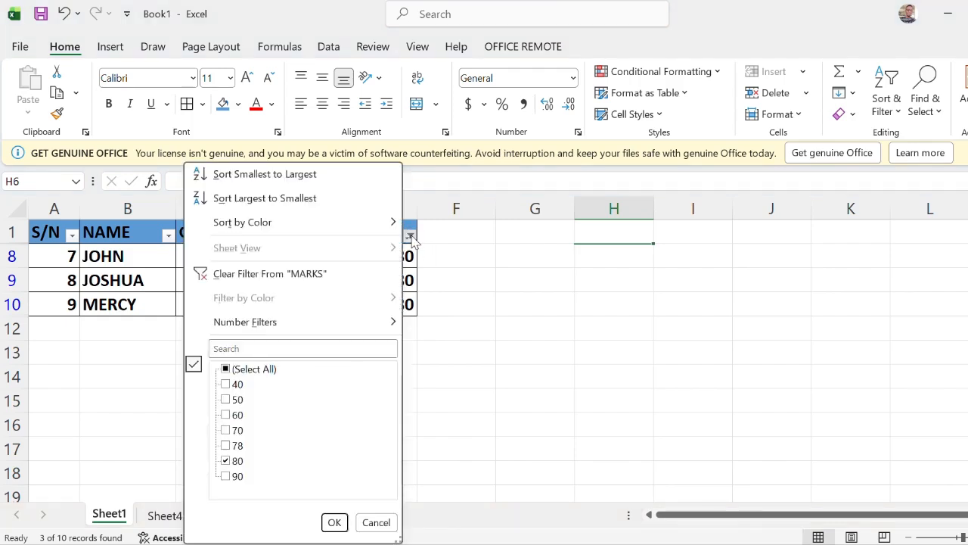
pyautogui.click(233, 370)
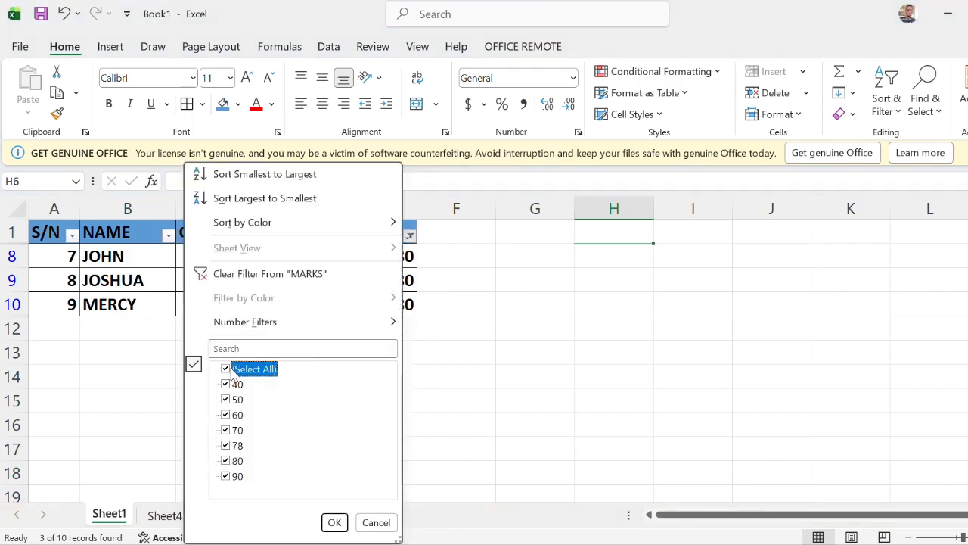
pyautogui.click(335, 522)
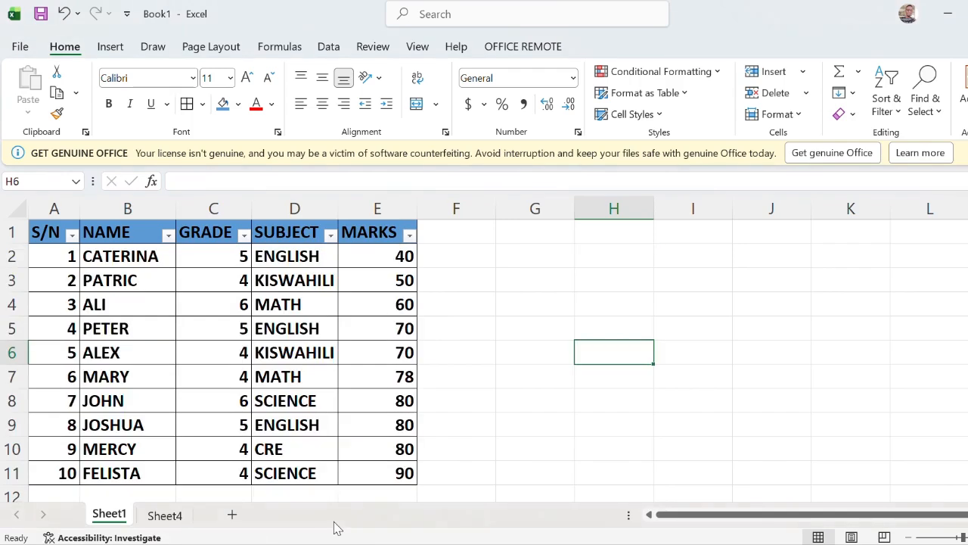